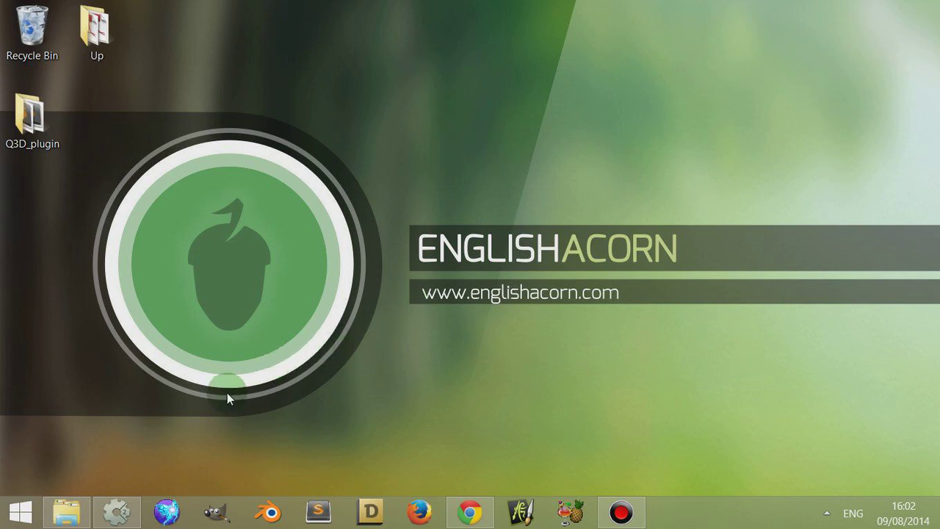
Close the Start page and create a new empty project via File > New
left_click(117, 518)
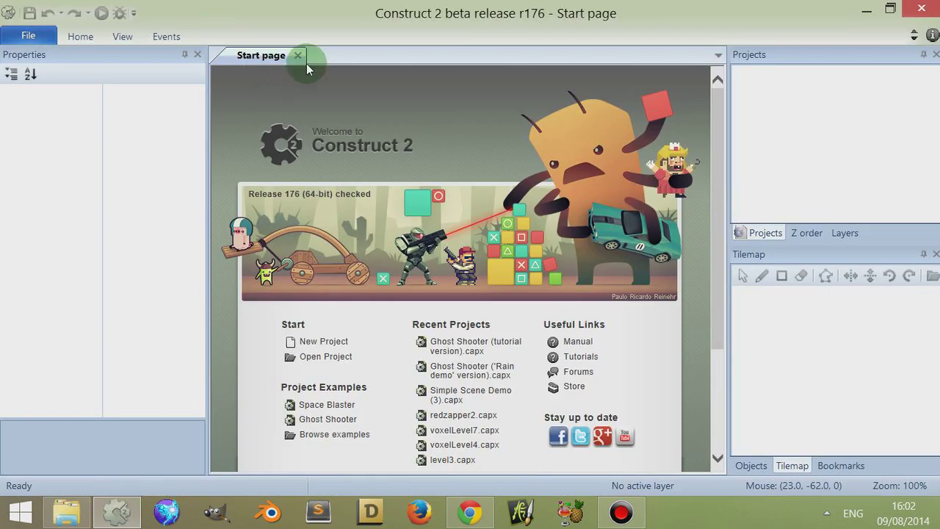
left_click(288, 57)
left_click(27, 37)
left_click(42, 62)
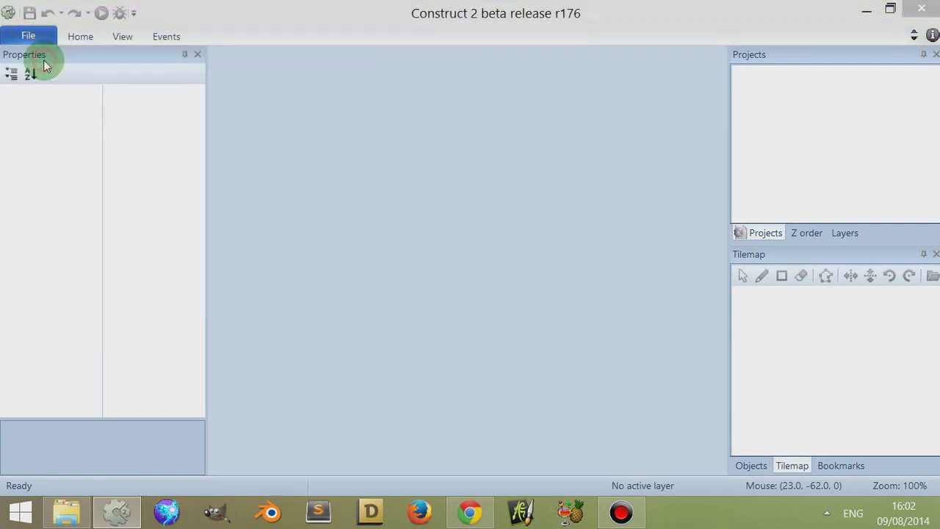
left_click(434, 123)
left_click(434, 122)
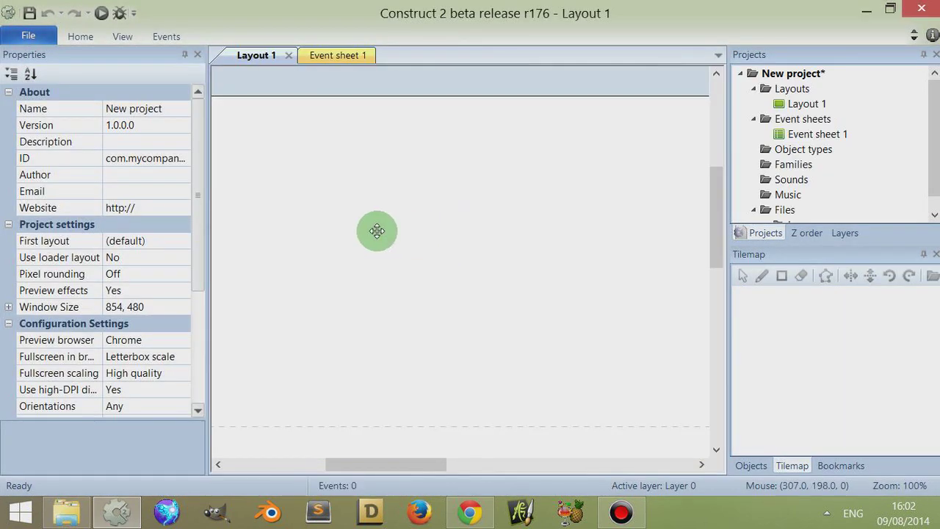
Browse the Insert New Object list from the layout, checking the 3D Q3D entry, then cancel
right_click(408, 183)
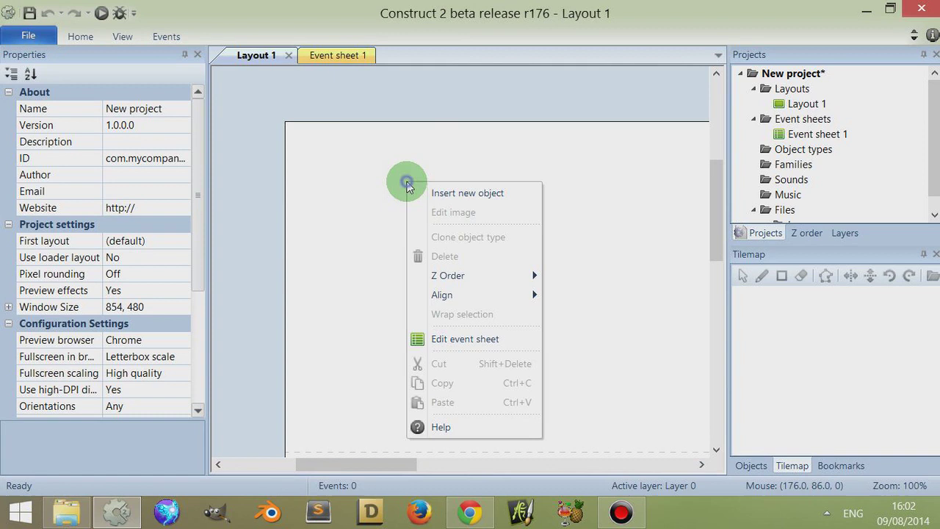
left_click(433, 193)
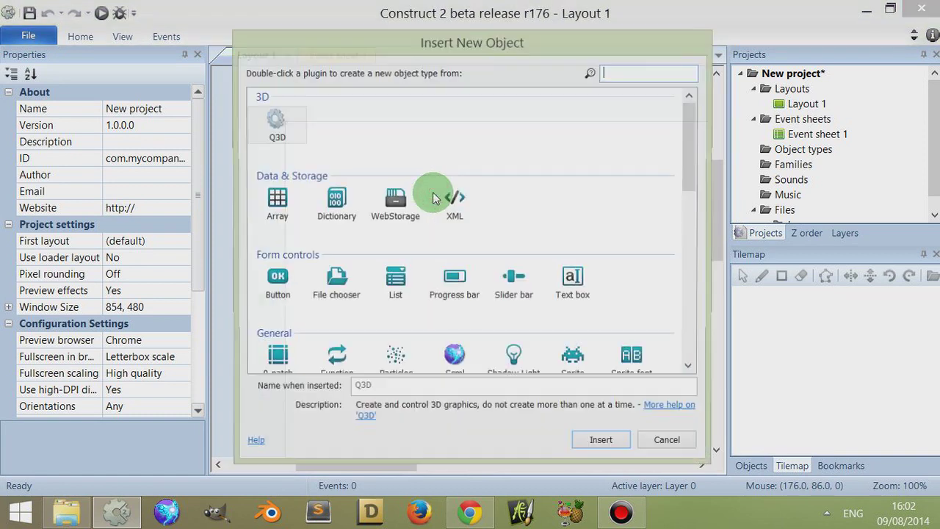
left_click_drag(698, 187, 593, 210)
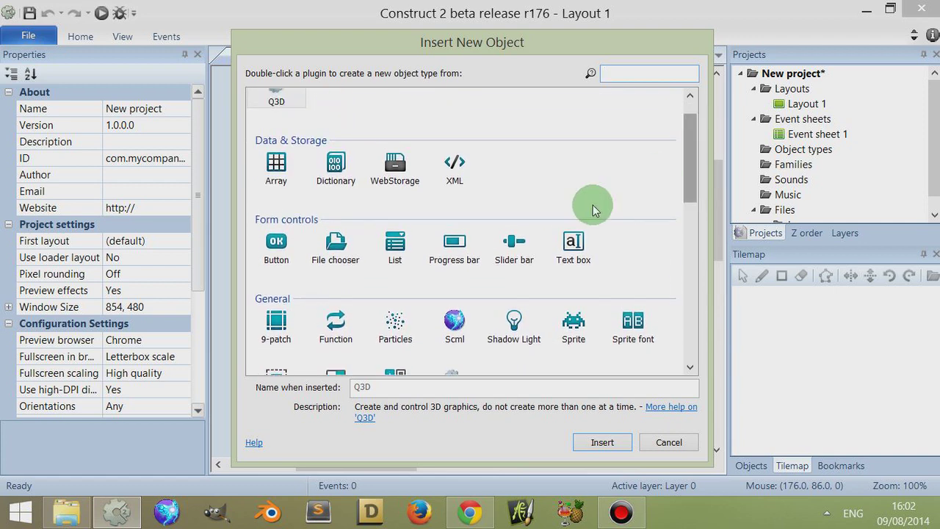
left_click_drag(694, 158, 690, 173)
left_click(460, 281)
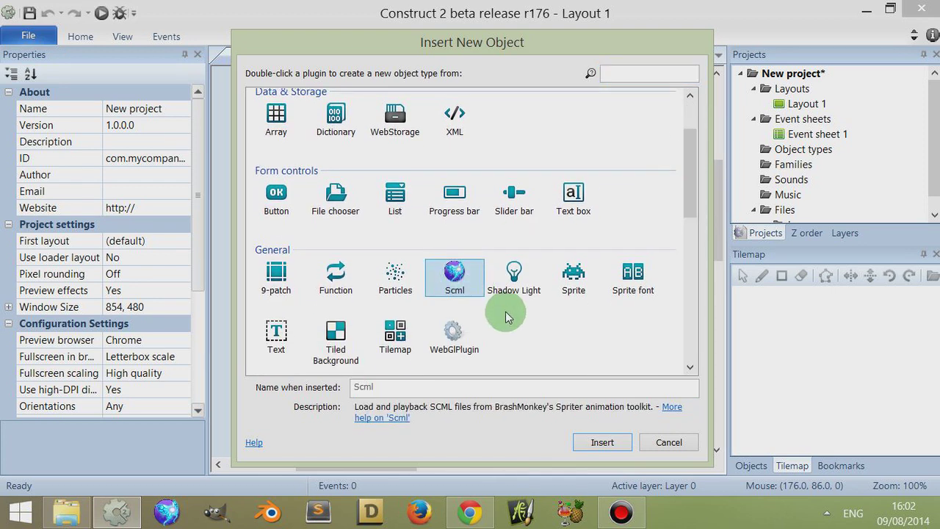
left_click(663, 434)
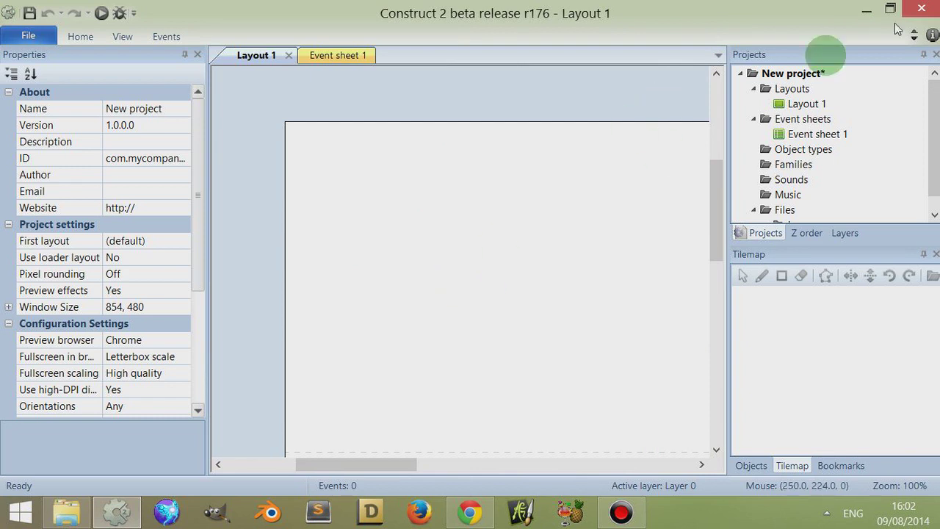
Quit without saving, start a new empty project, and browse its Insert New Object list
left_click(921, 9)
left_click(418, 258)
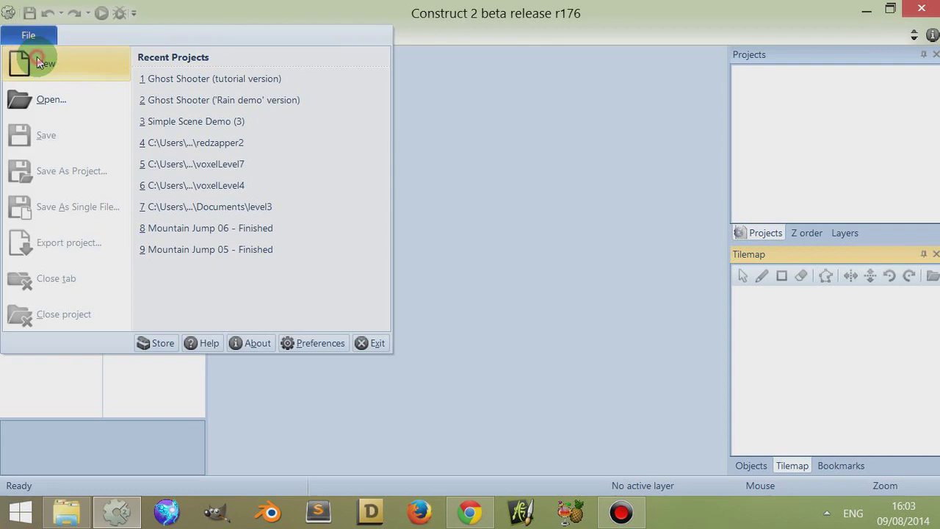
left_click(25, 60)
double_click(383, 129)
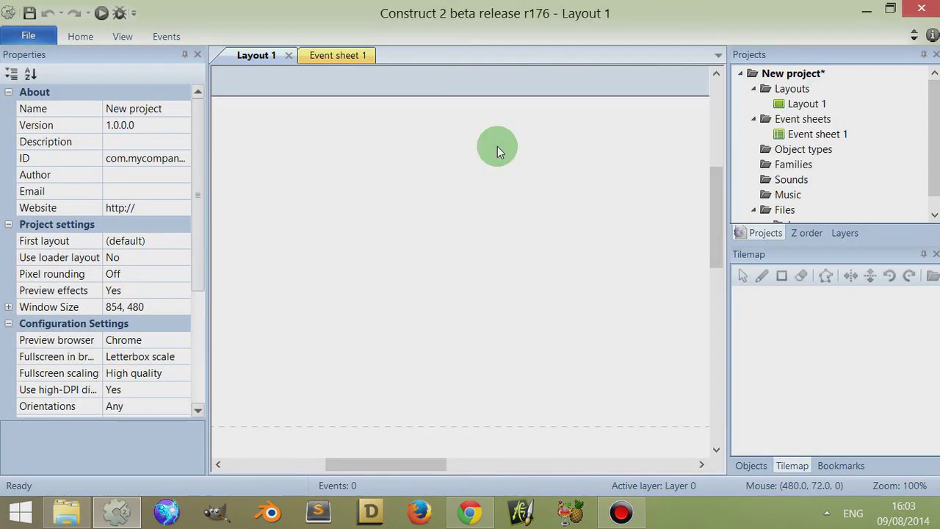
double_click(410, 193)
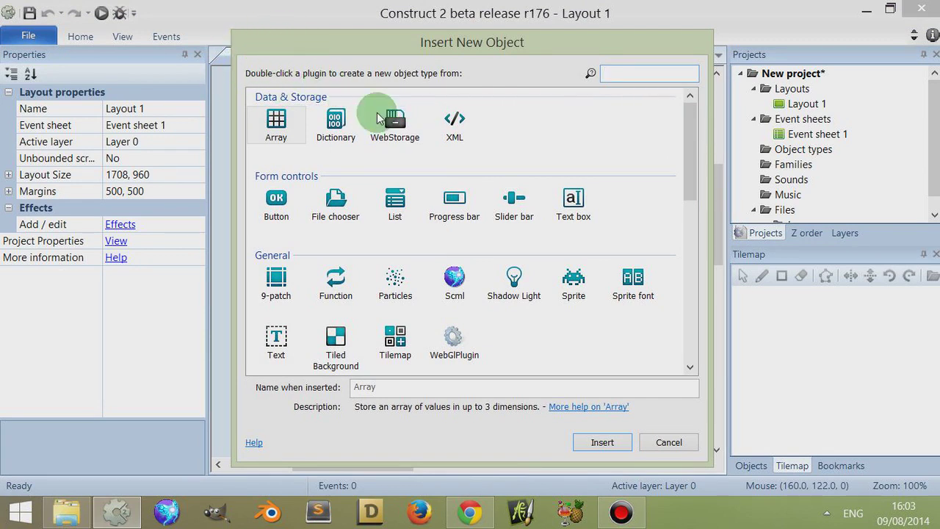
left_click_drag(689, 136, 667, 120)
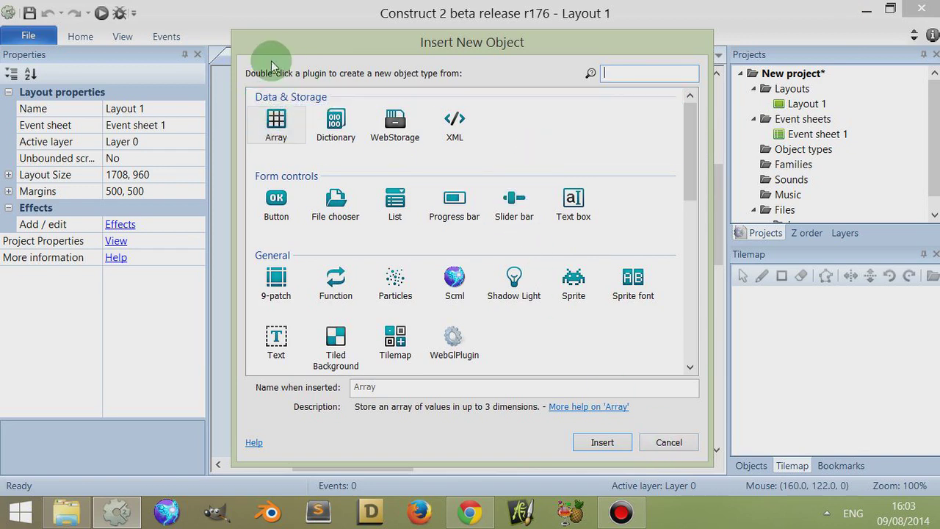
Cancel the object list, minimise Construct 2 and deselect the desktop Q3D_plugin folder
left_click(667, 441)
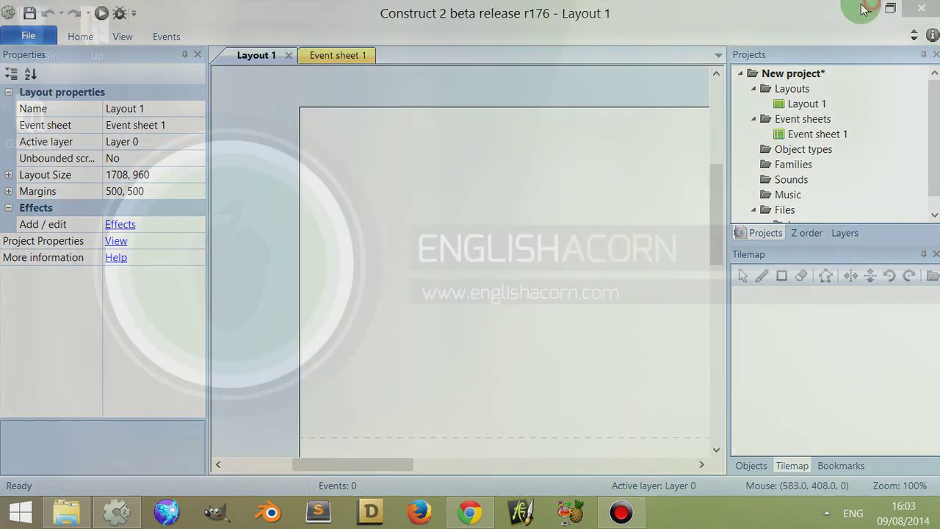
left_click(867, 9)
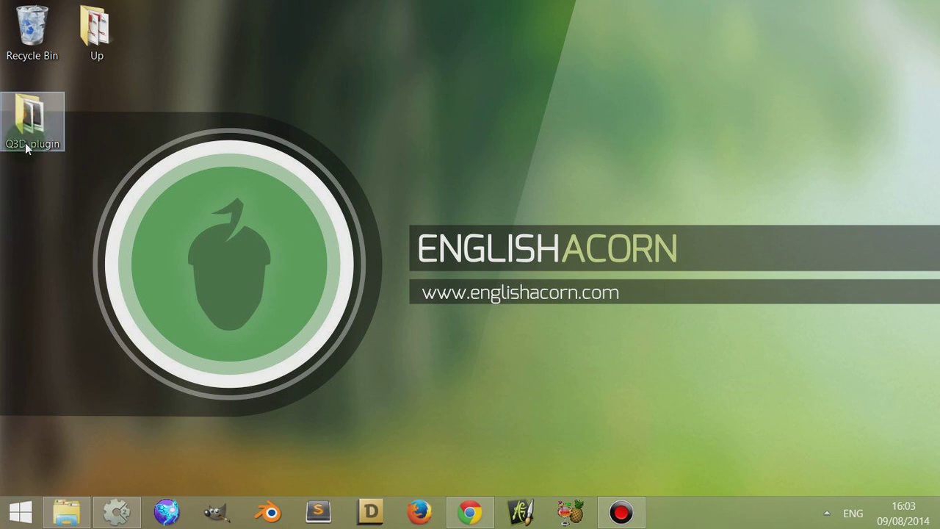
left_click(94, 448)
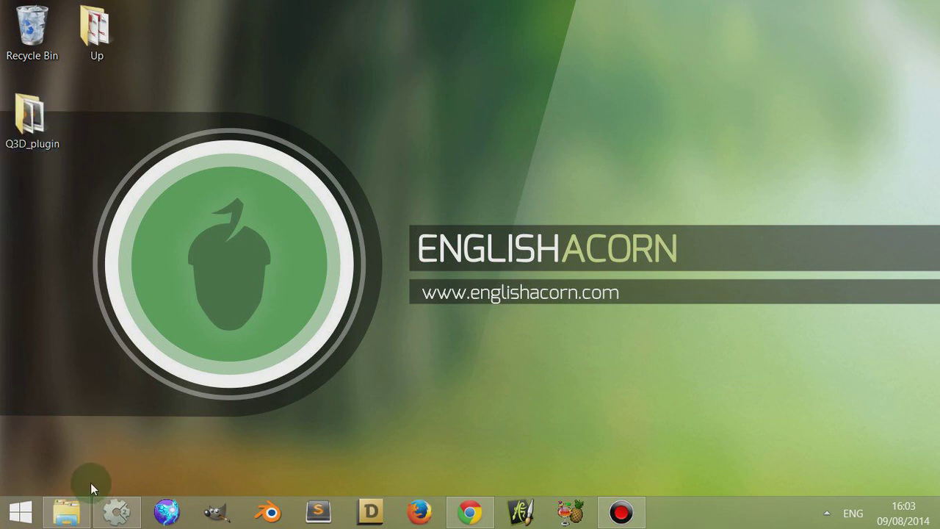
Browse Construct 2 > exporters > html5 > plugins in Explorer, then return to Construct 2
left_click(74, 519)
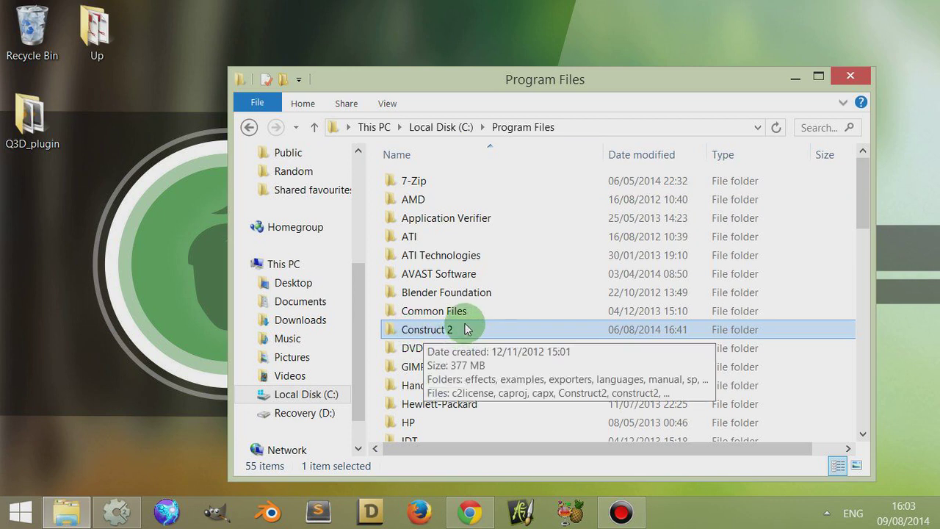
double_click(422, 331)
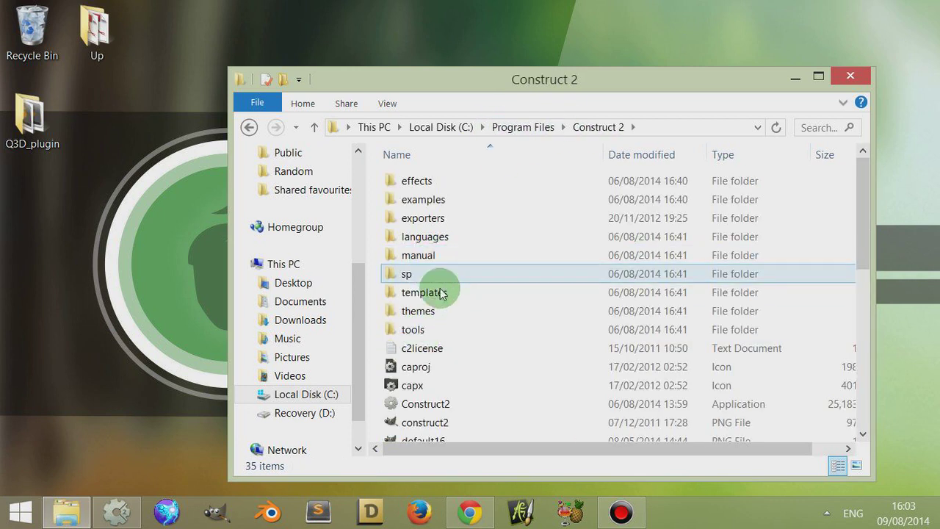
double_click(438, 221)
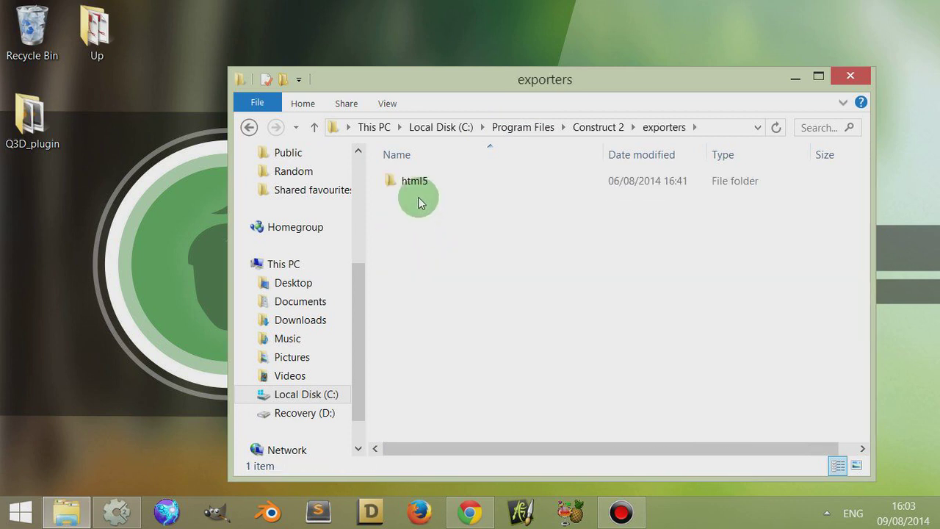
left_click(406, 182)
double_click(415, 181)
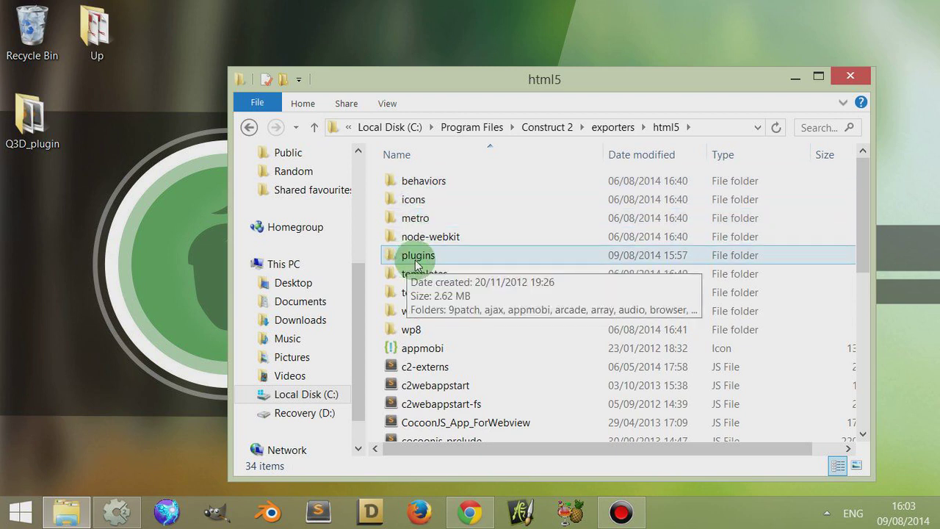
double_click(404, 261)
left_click(403, 380)
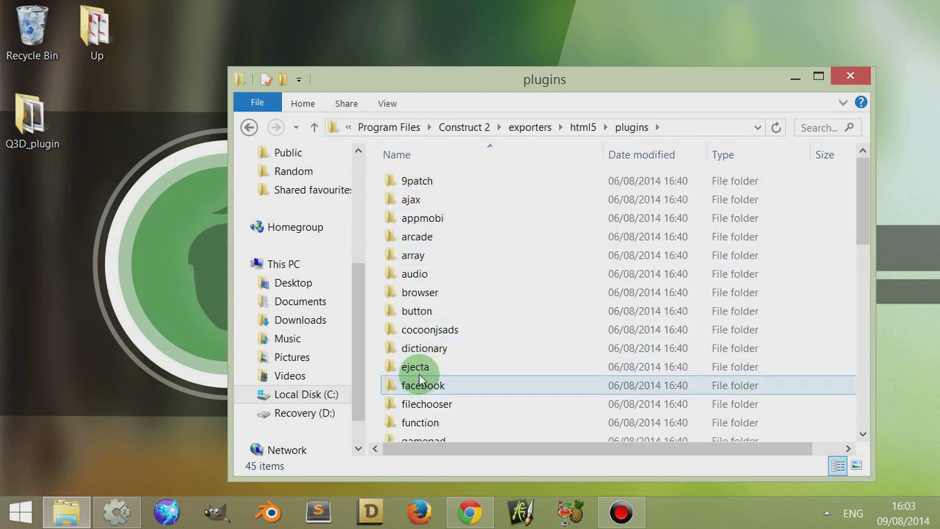
scroll(412, 378, "down", 10)
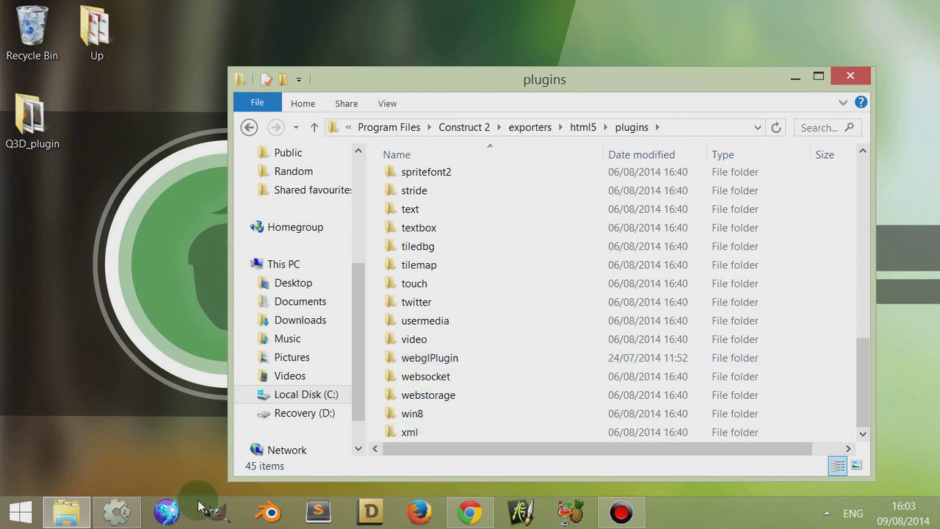
left_click(118, 514)
double_click(395, 233)
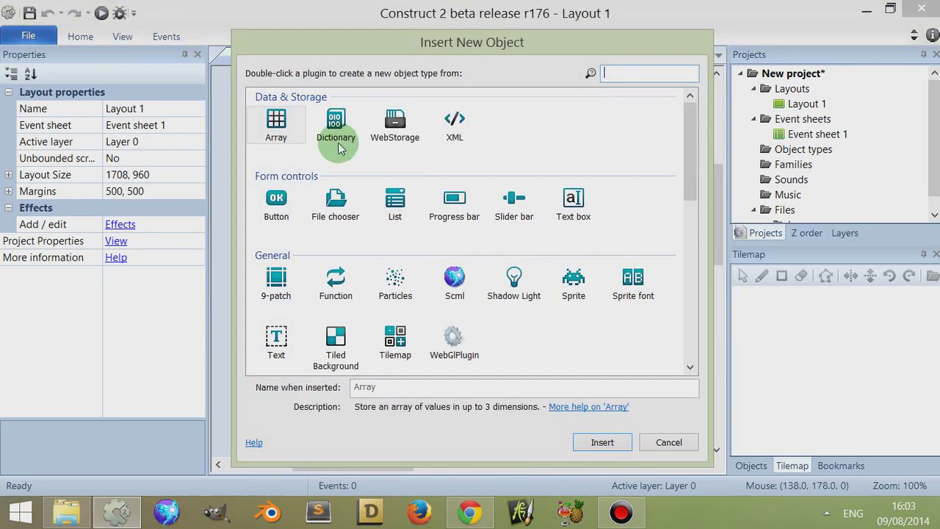
left_click(66, 513)
left_click(444, 395)
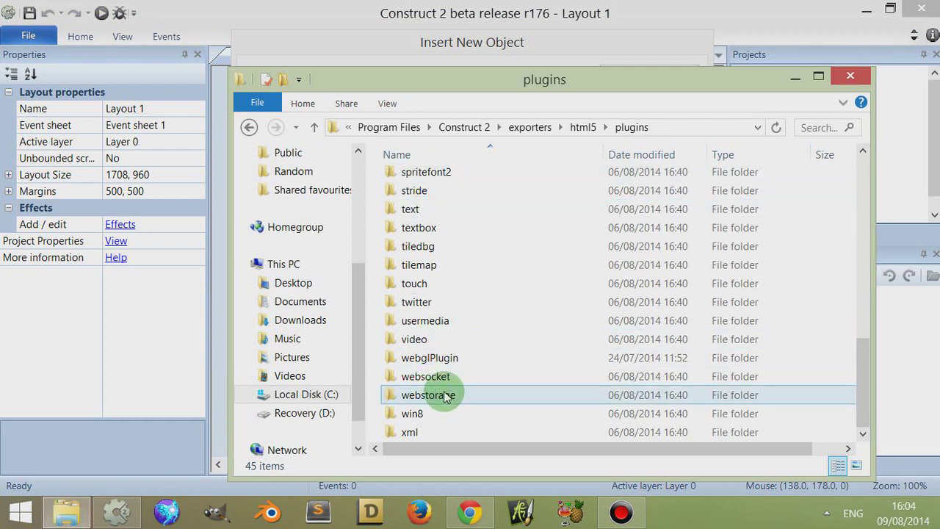
scroll(434, 397, "up", 10)
left_click(411, 182)
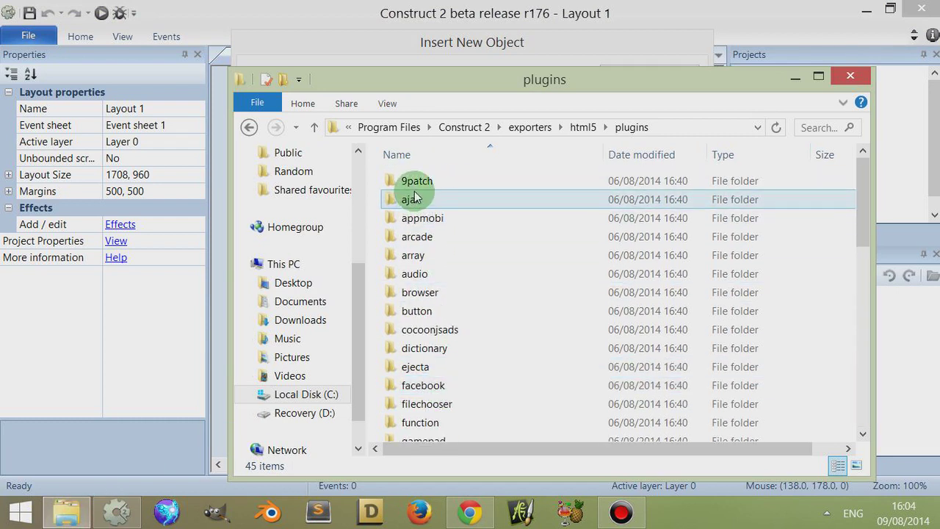
left_click(425, 216)
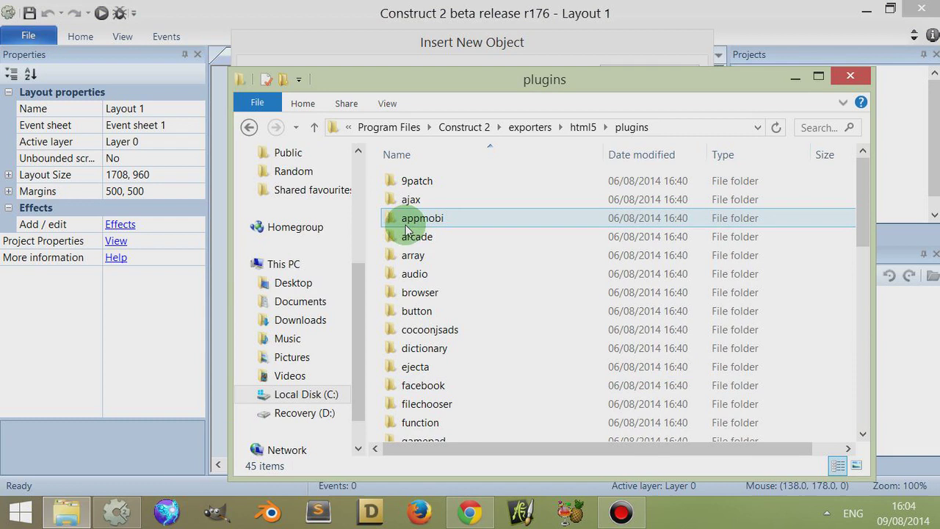
left_click(134, 519)
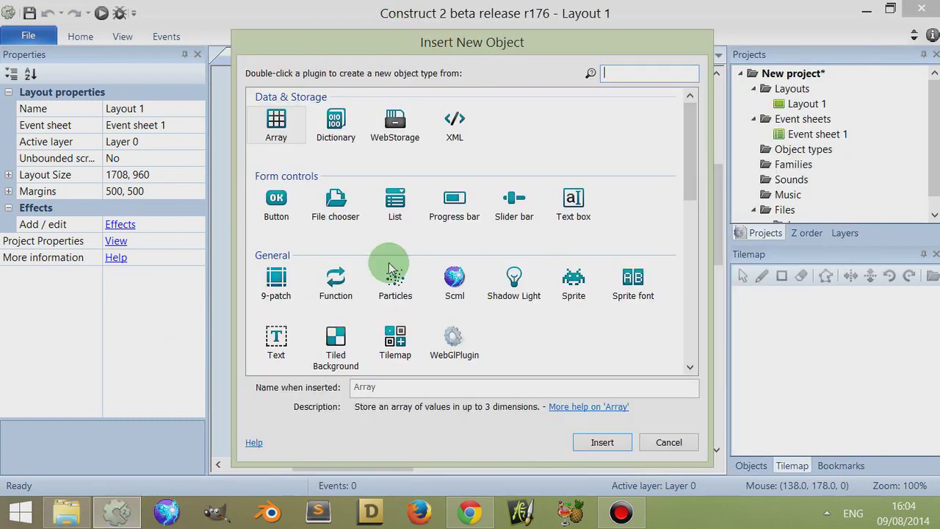
left_click(630, 72)
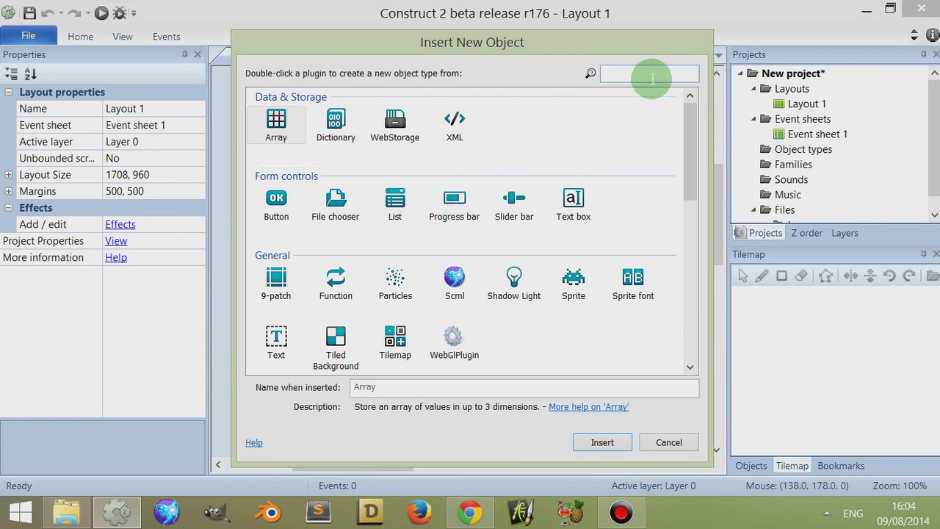
type("aja")
key("BackSpace")
key("BackSpace")
key("BackSpace")
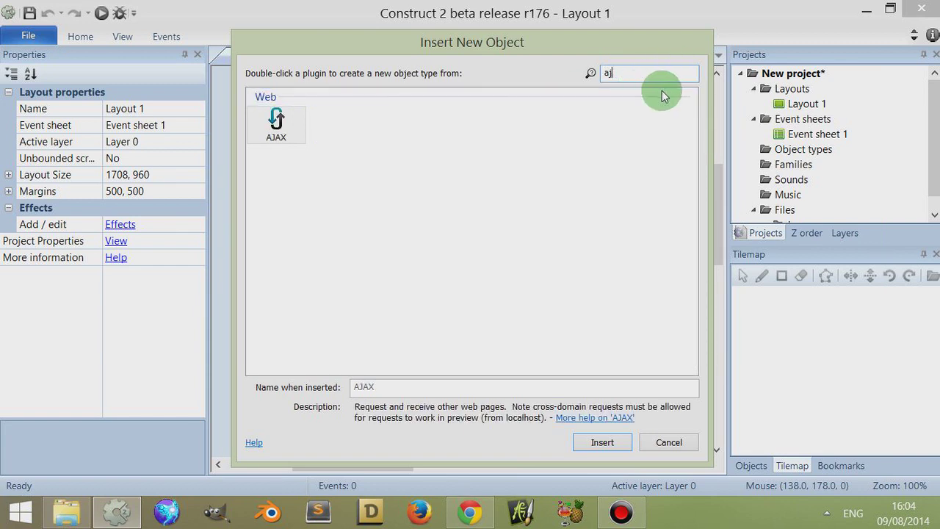
left_click_drag(693, 127, 680, 336)
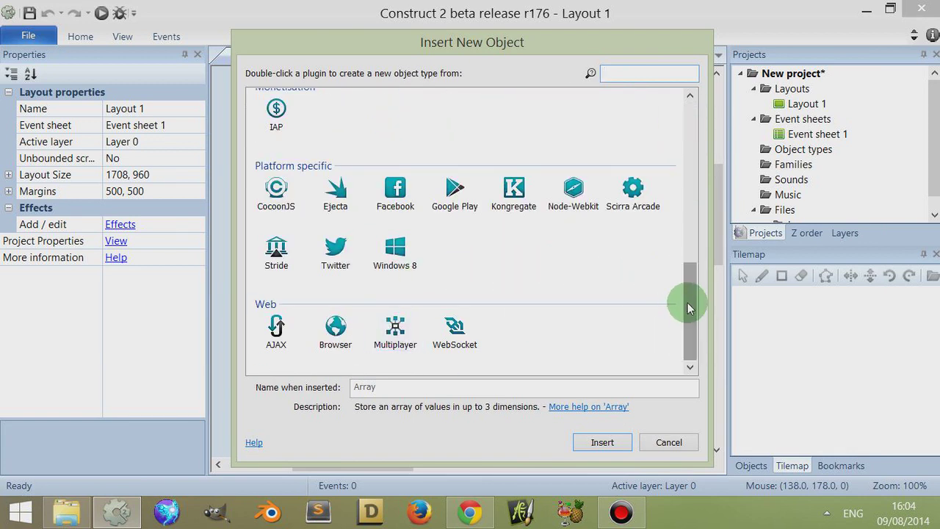
left_click_drag(687, 303, 694, 323)
left_click(396, 188)
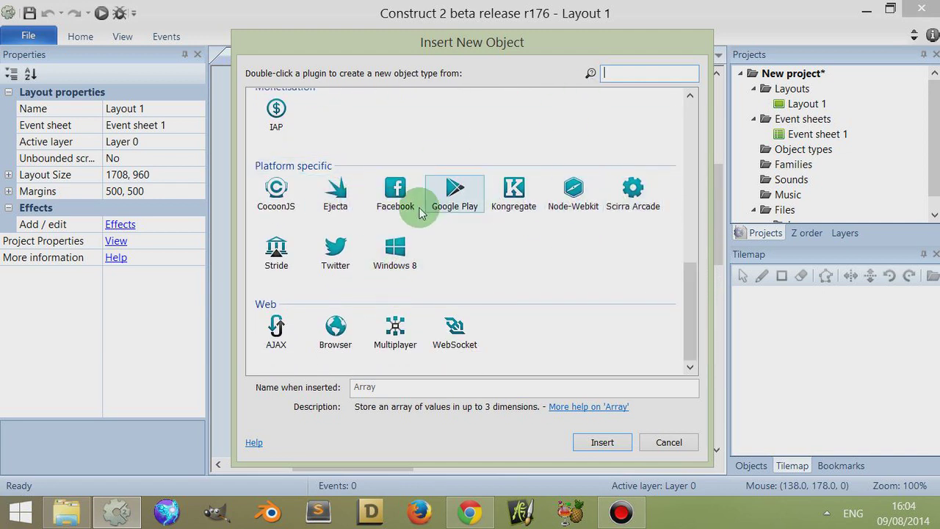
left_click_drag(694, 302, 676, 147)
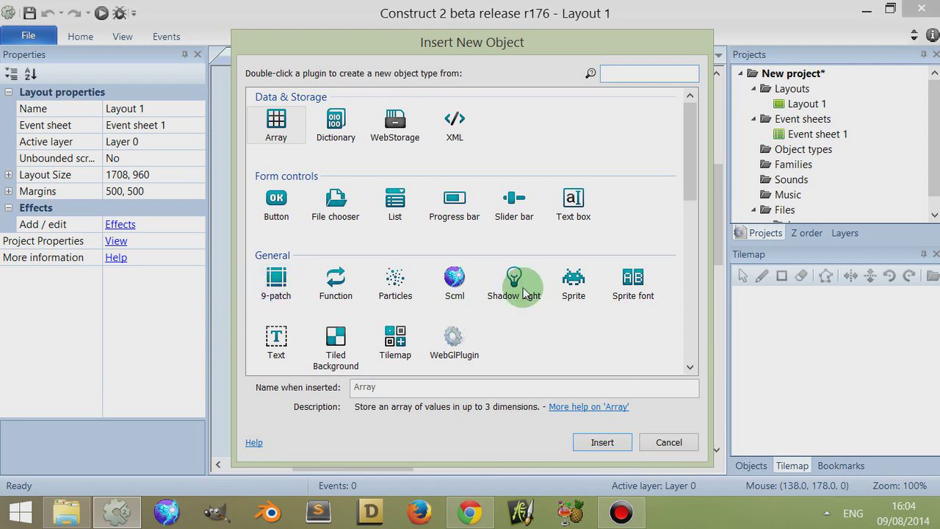
left_click_drag(690, 125, 682, 195)
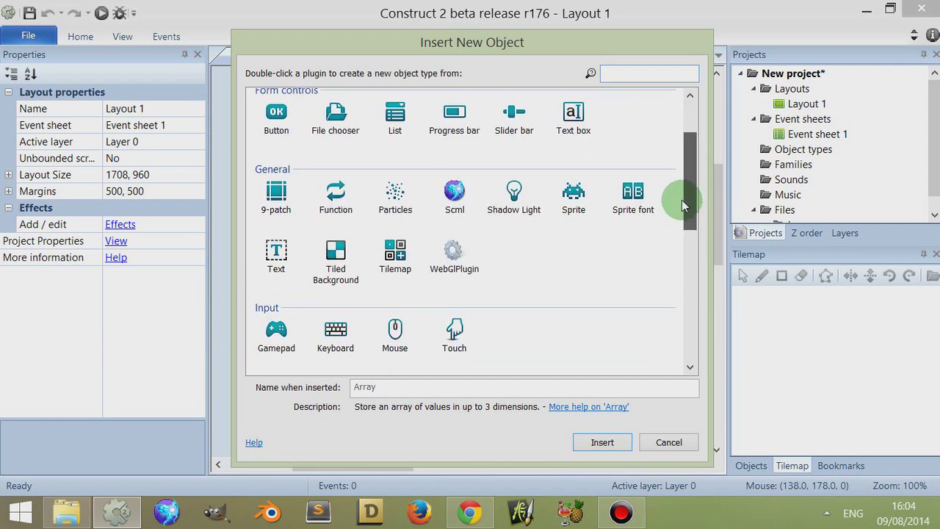
Cancel the object list, minimise Construct 2 and refresh the plugins folder in Explorer
left_click(670, 444)
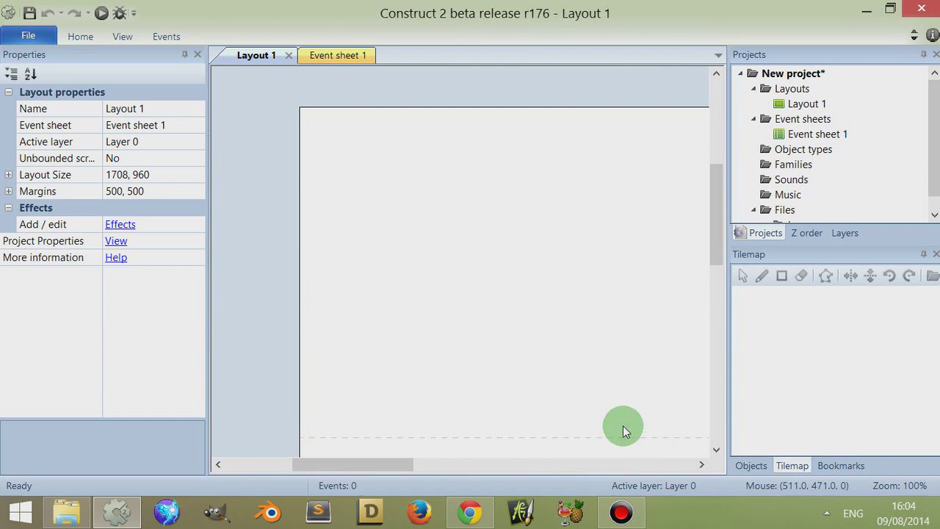
left_click(66, 512)
left_click(565, 237)
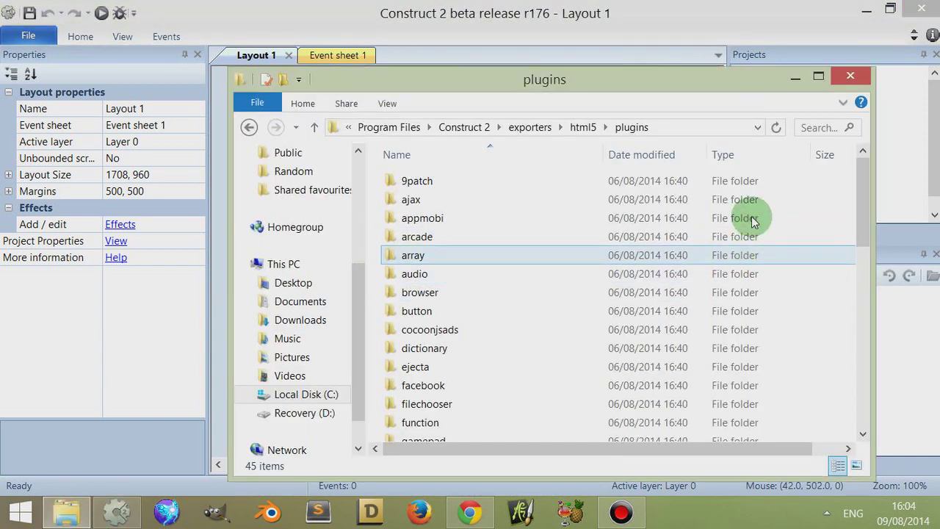
left_click(869, 10)
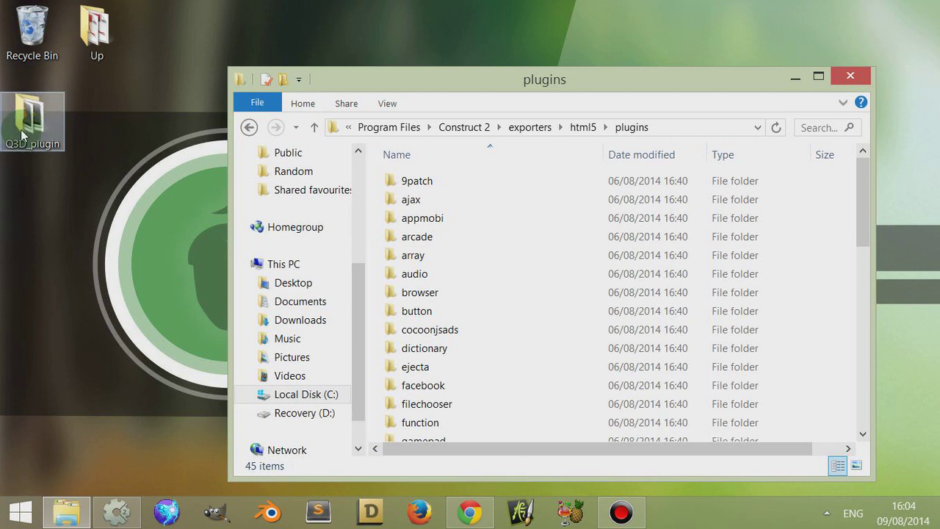
left_click(631, 129)
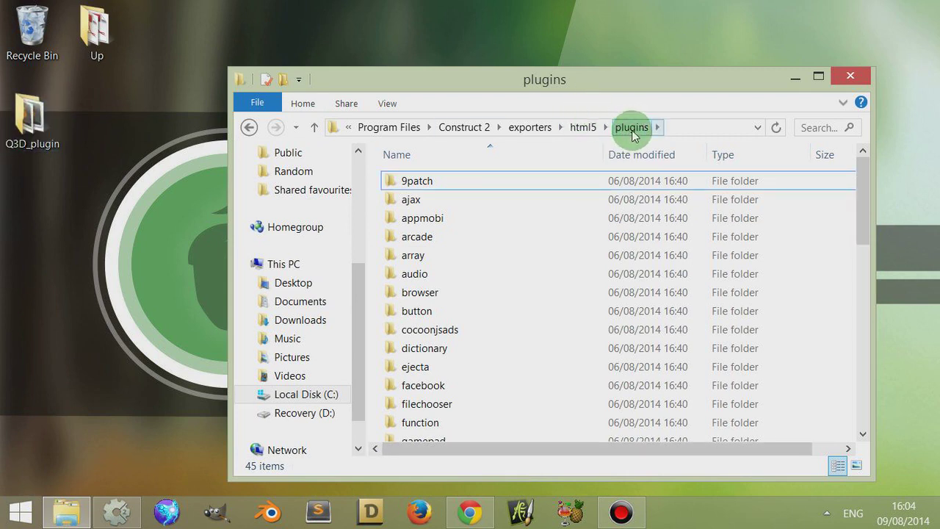
Go up to Program Files and open Construct 2 > exporters > html5
left_click(458, 133)
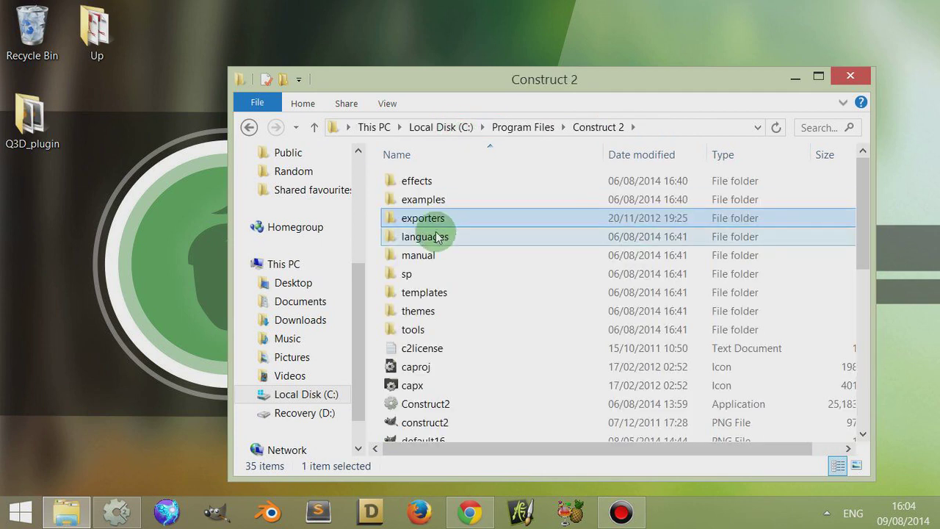
left_click(533, 128)
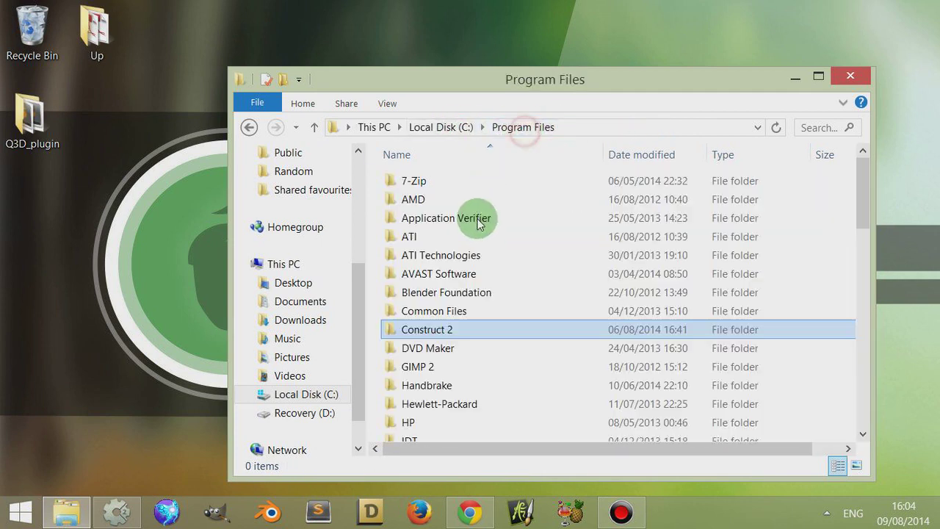
double_click(432, 335)
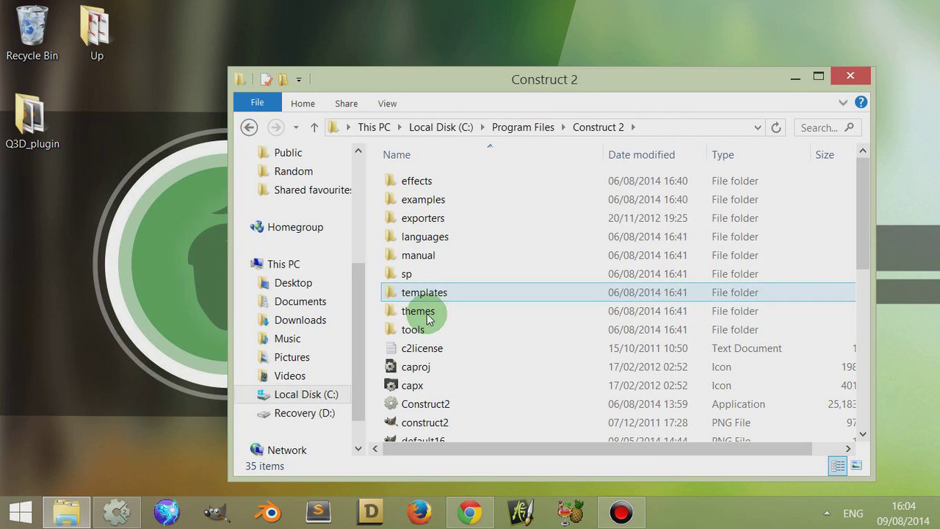
double_click(423, 223)
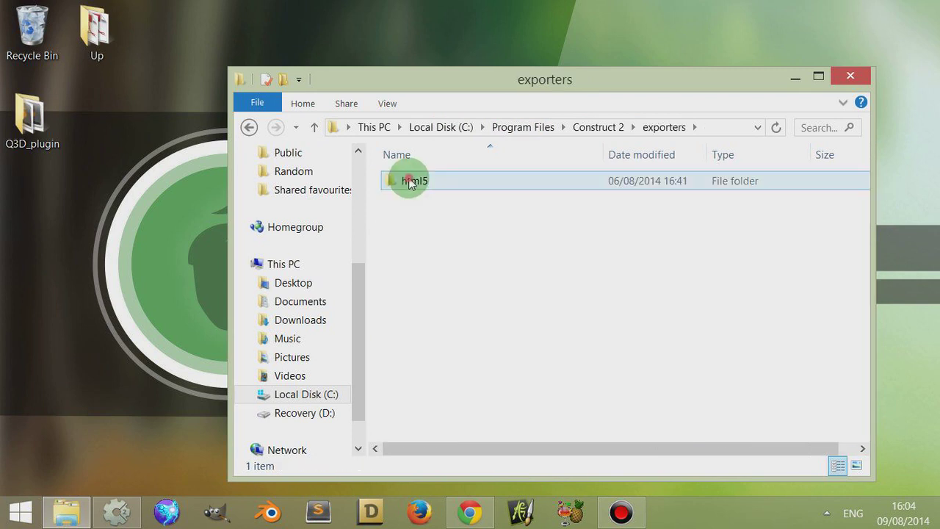
double_click(417, 181)
left_click(425, 278)
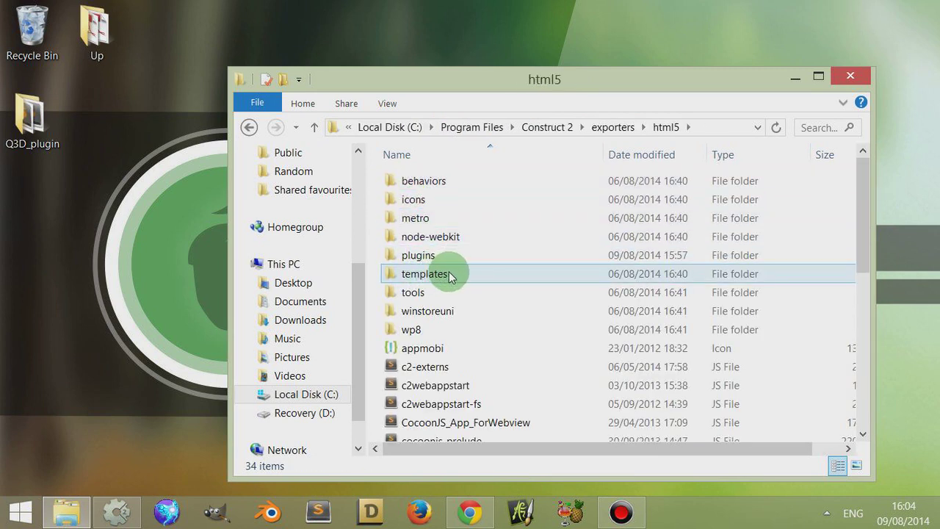
left_click(422, 237)
left_click(445, 273)
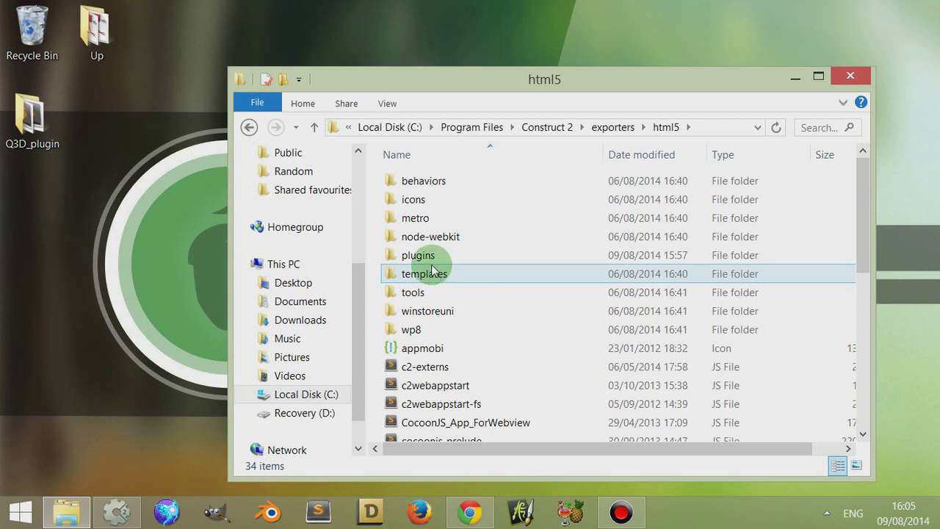
Drag Q3D_plugin from the desktop into the plugins folder, approve admin access, and close Explorer
double_click(441, 255)
left_click_drag(32, 118, 851, 239)
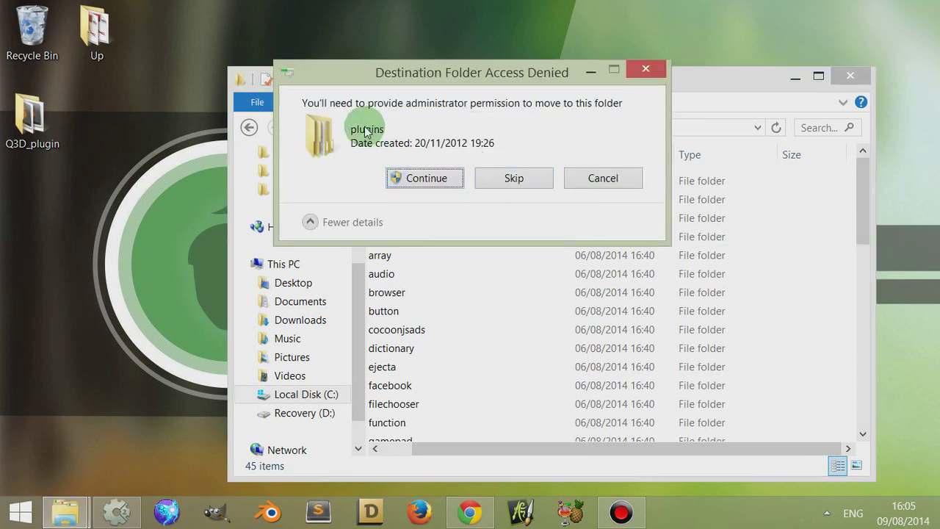
left_click(419, 181)
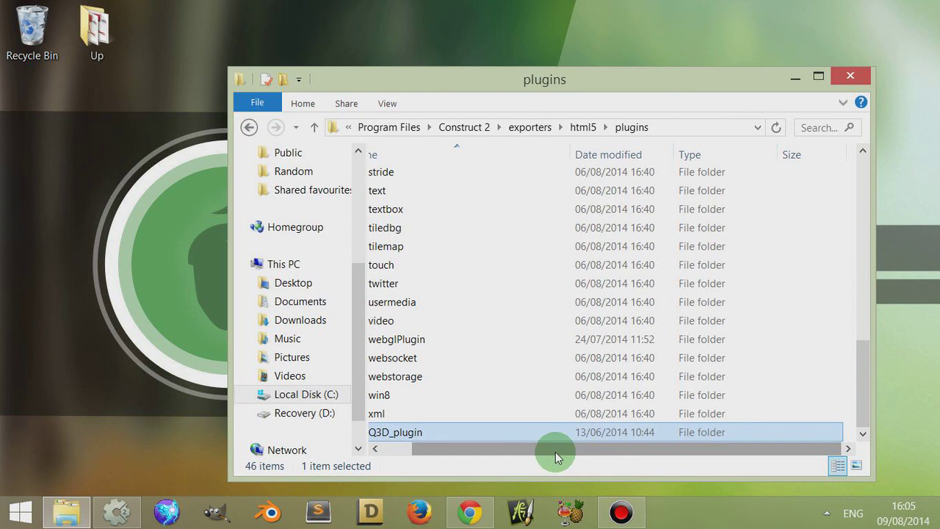
left_click_drag(556, 451, 441, 412)
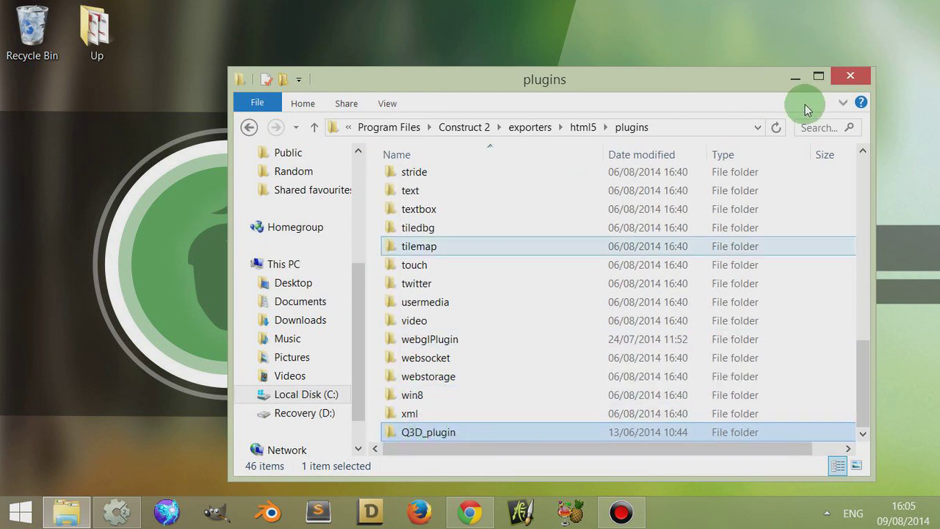
left_click(851, 77)
Restart Construct 2 discarding changes, create a new empty project and open Insert New Object
left_click(117, 512)
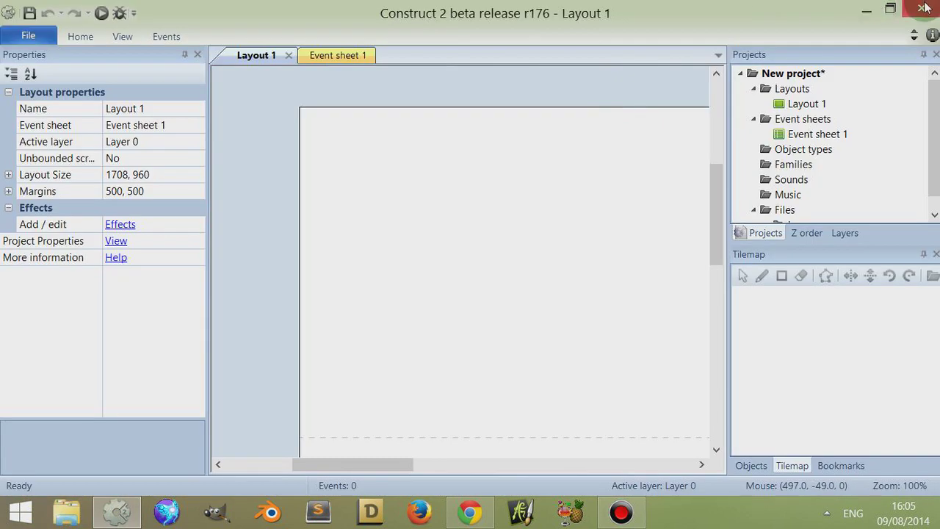
left_click(920, 11)
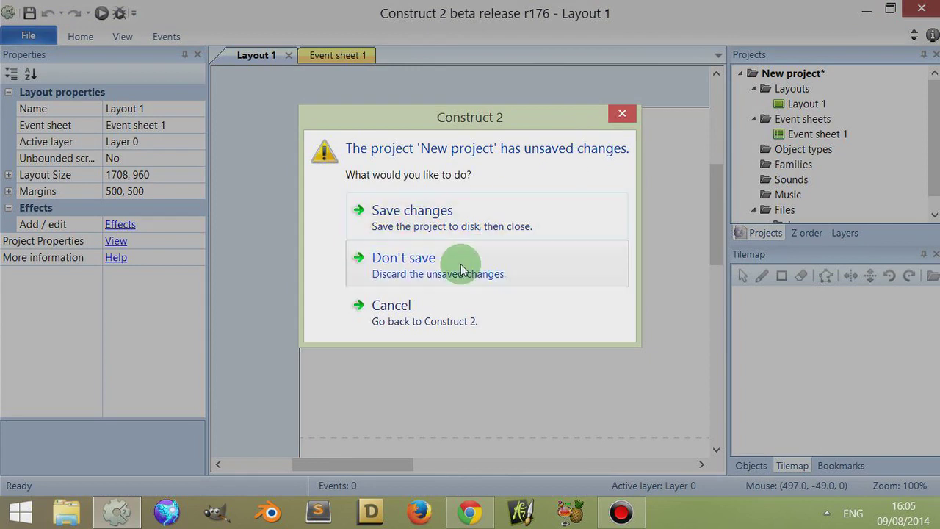
left_click(437, 257)
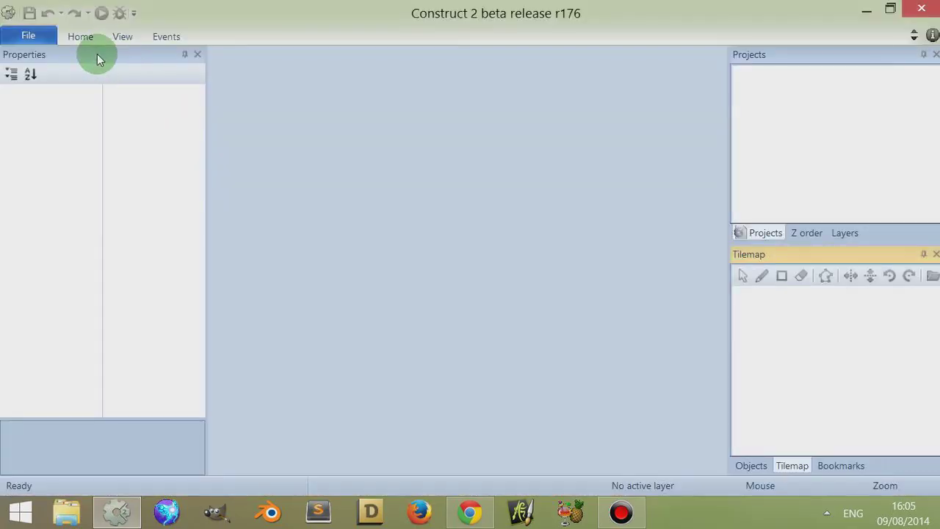
left_click(29, 35)
left_click(34, 65)
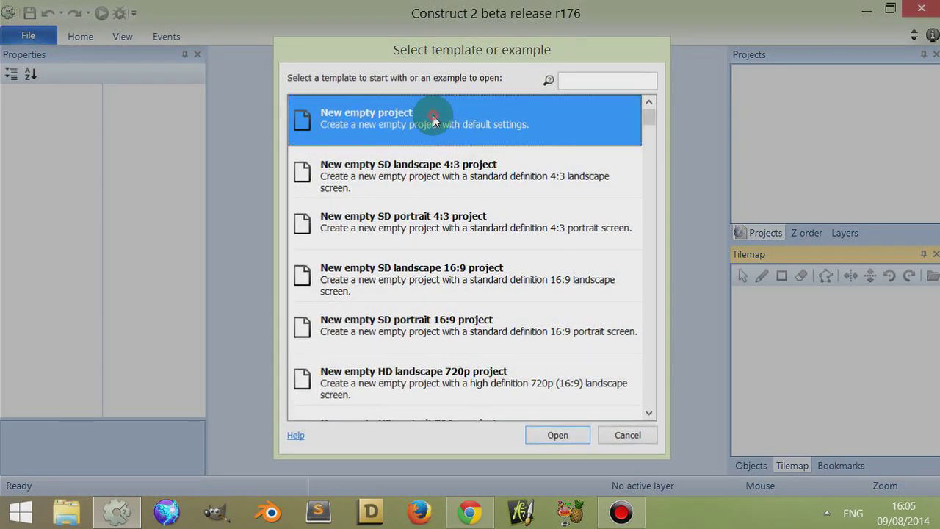
double_click(430, 120)
double_click(403, 193)
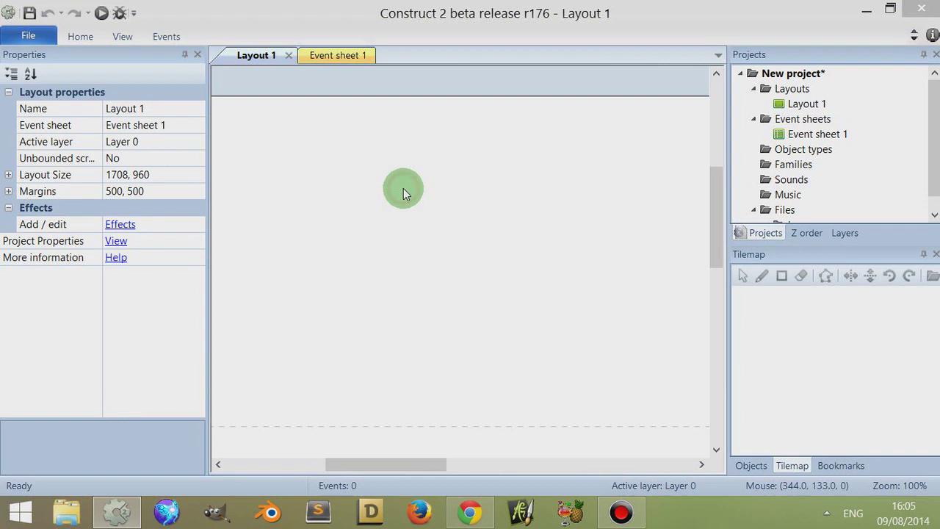
Select Q3D under the 3D category, then cancel and scroll the empty Layout 1
left_click(289, 154)
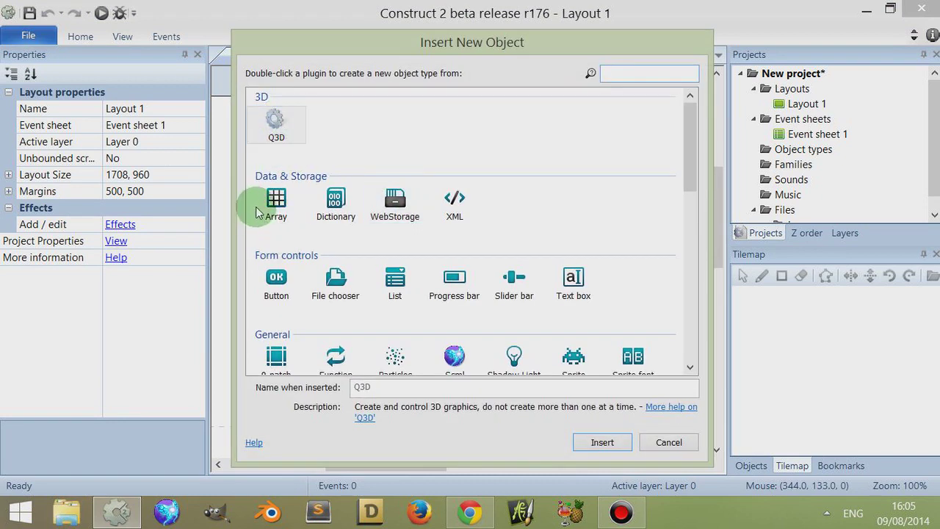
left_click_drag(689, 139, 707, 322)
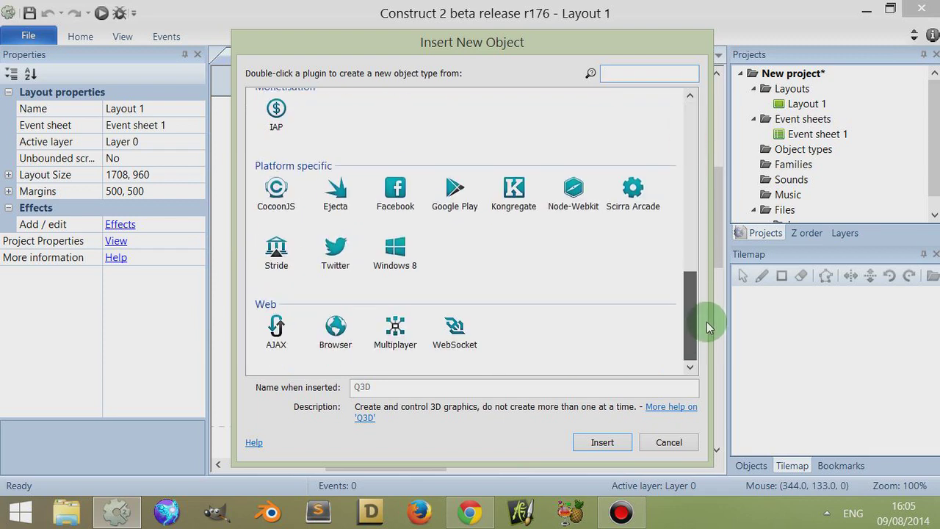
left_click(684, 442)
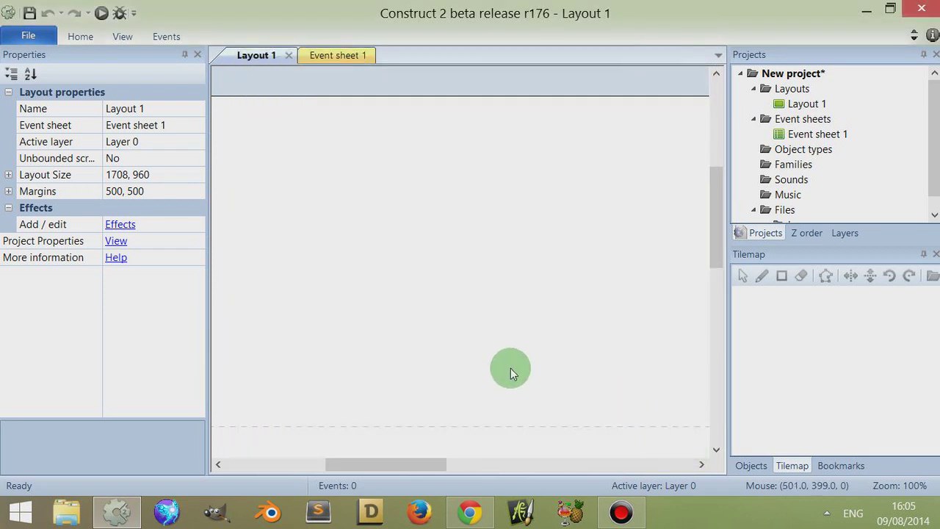
left_click_drag(441, 462, 415, 462)
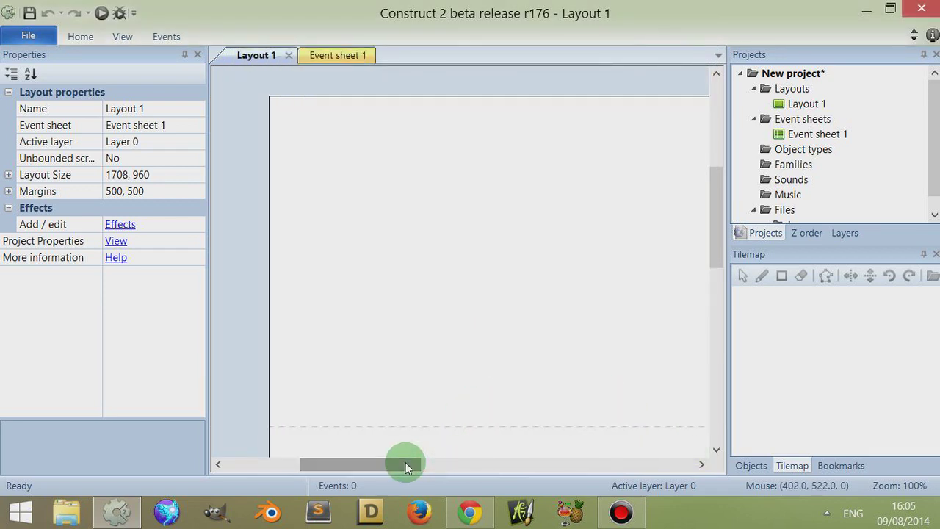